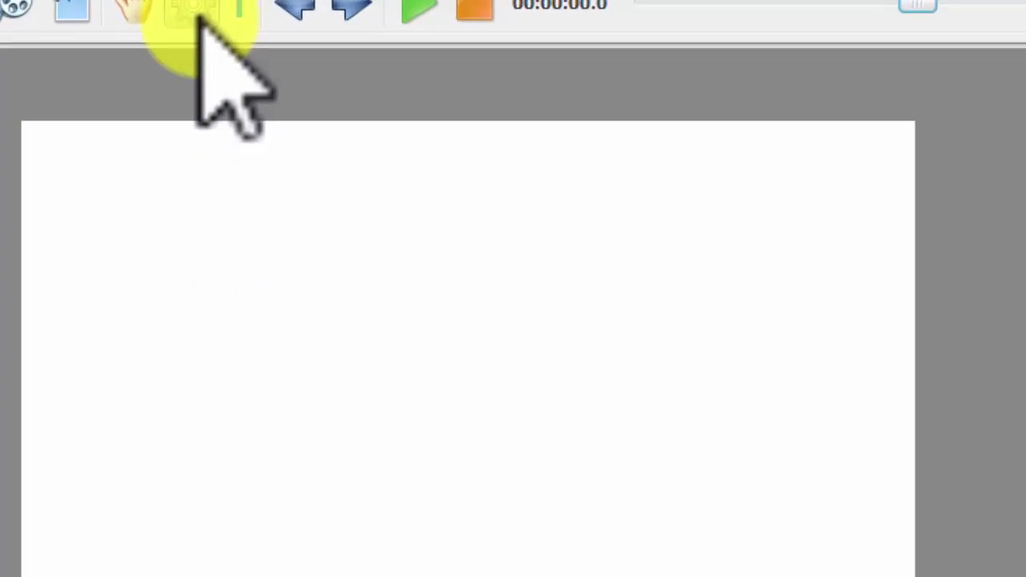
Set the canvas size to 1280x720 Pixel (720p) from the Canvas Default Sizes list.
{"action": "left_click", "coordinate": [142, 77]}
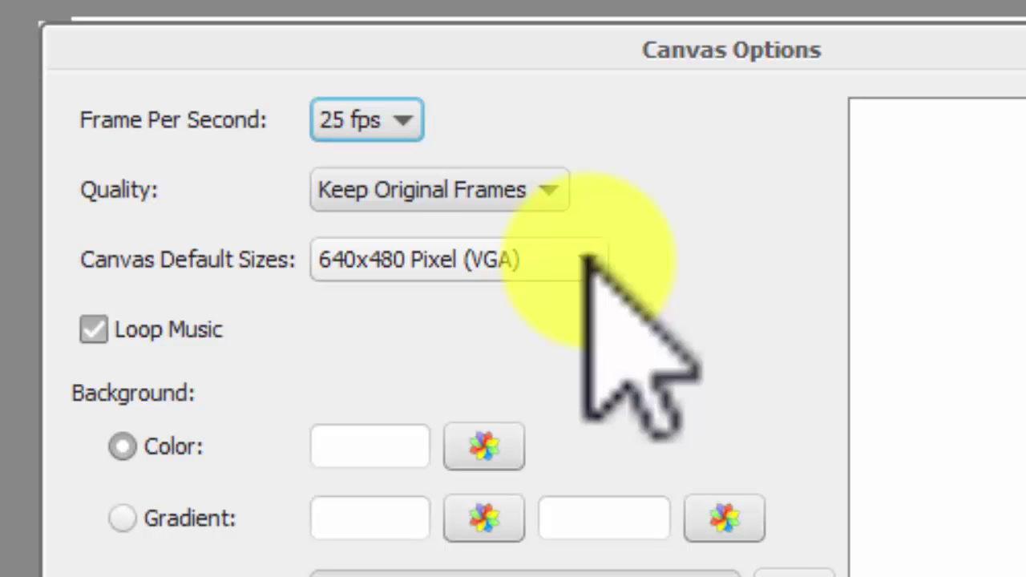
{"action": "left_click", "coordinate": [589, 260]}
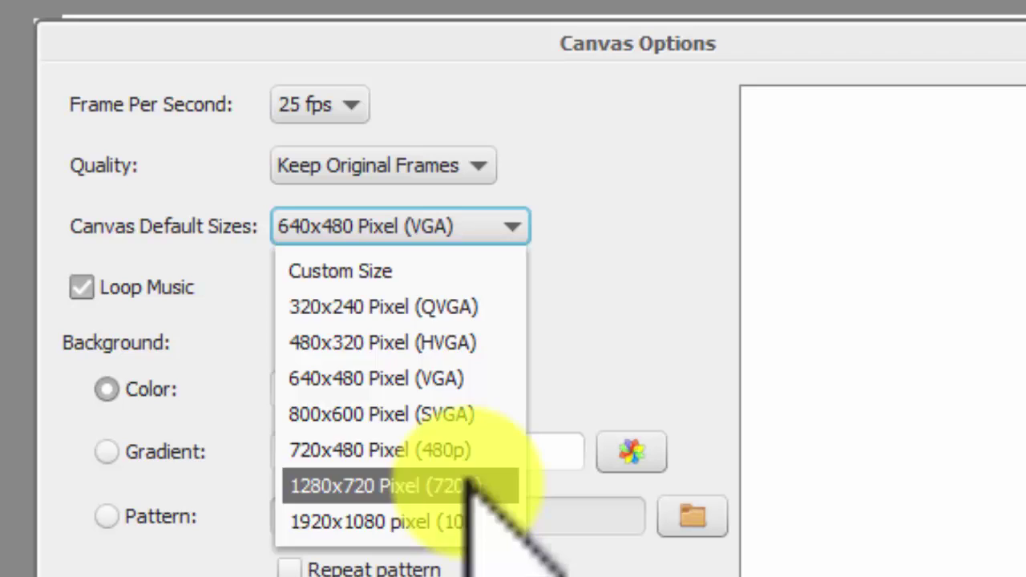
{"action": "left_click", "coordinate": [473, 489]}
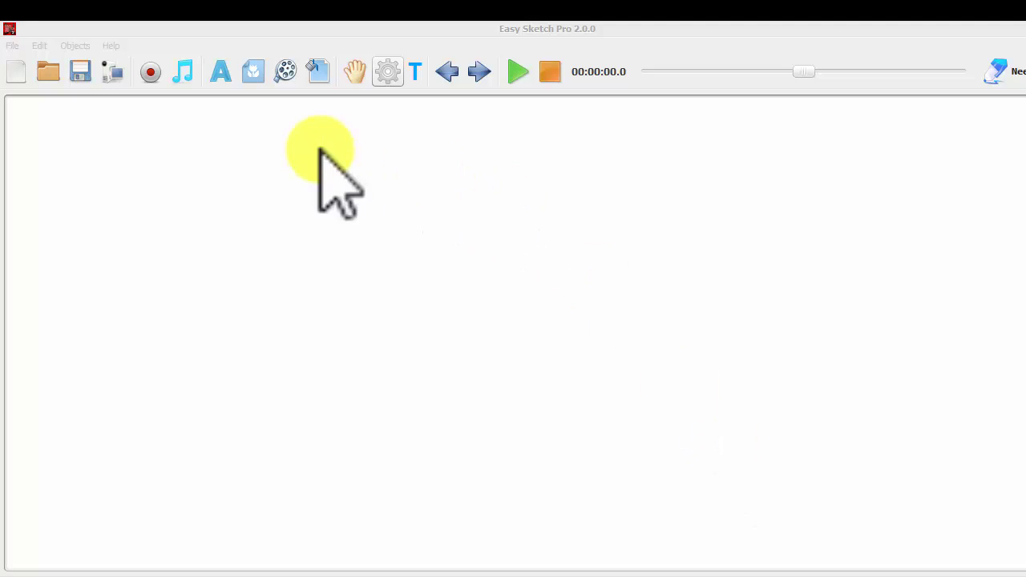
Add RE-Meme8-PetCall.mp4 from the Real Estate Memes folder as the background video.
{"action": "left_click", "coordinate": [285, 71]}
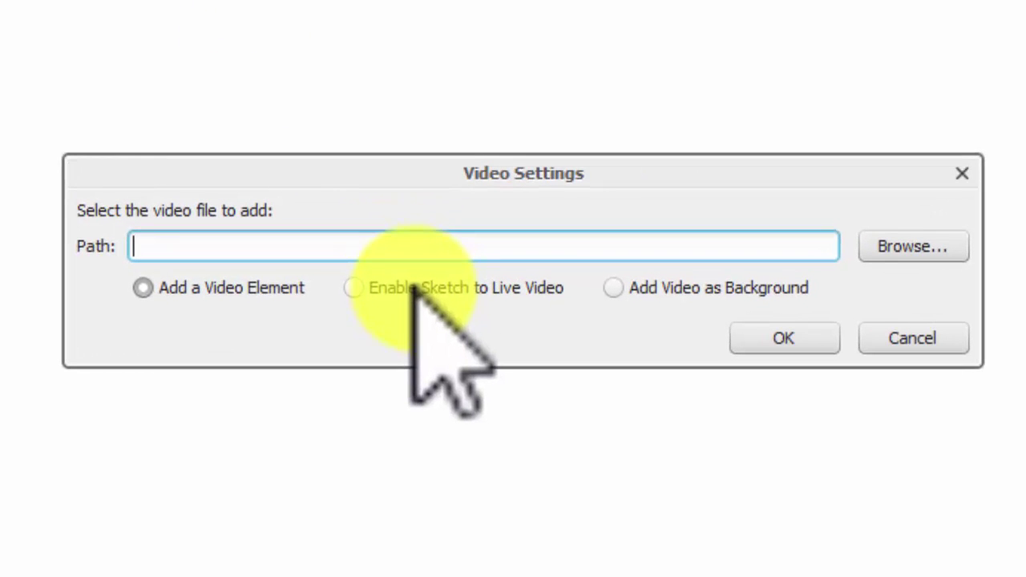
{"action": "left_click", "coordinate": [615, 288]}
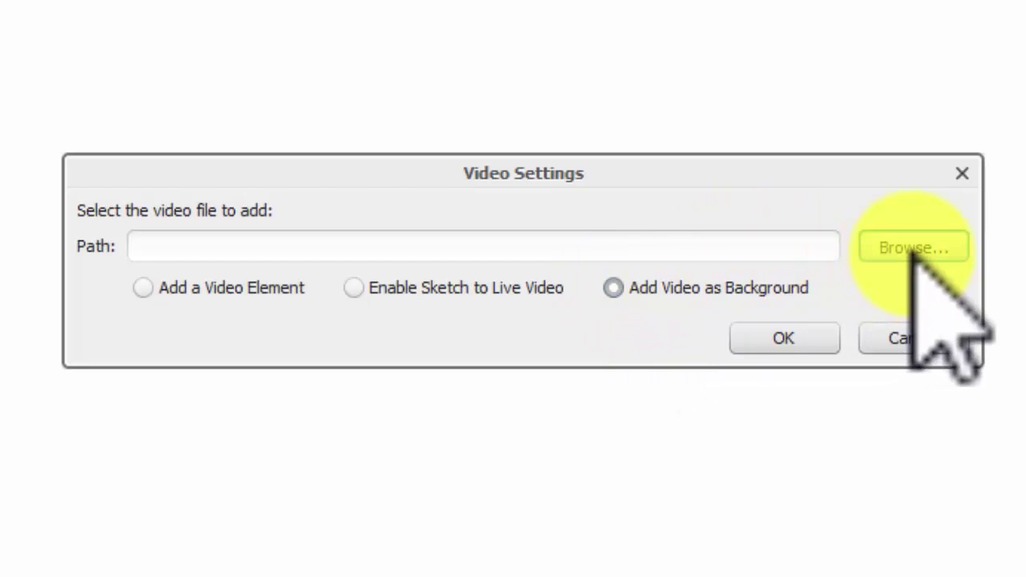
{"action": "left_click", "coordinate": [912, 249]}
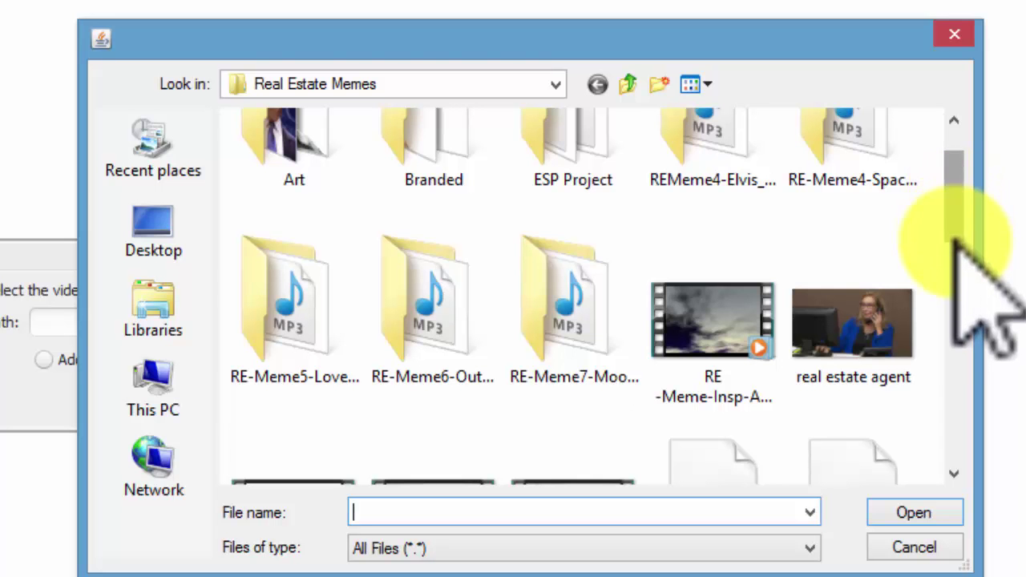
{"action": "scroll", "coordinate": [954, 245], "scroll_direction": "down", "scroll_amount": 1}
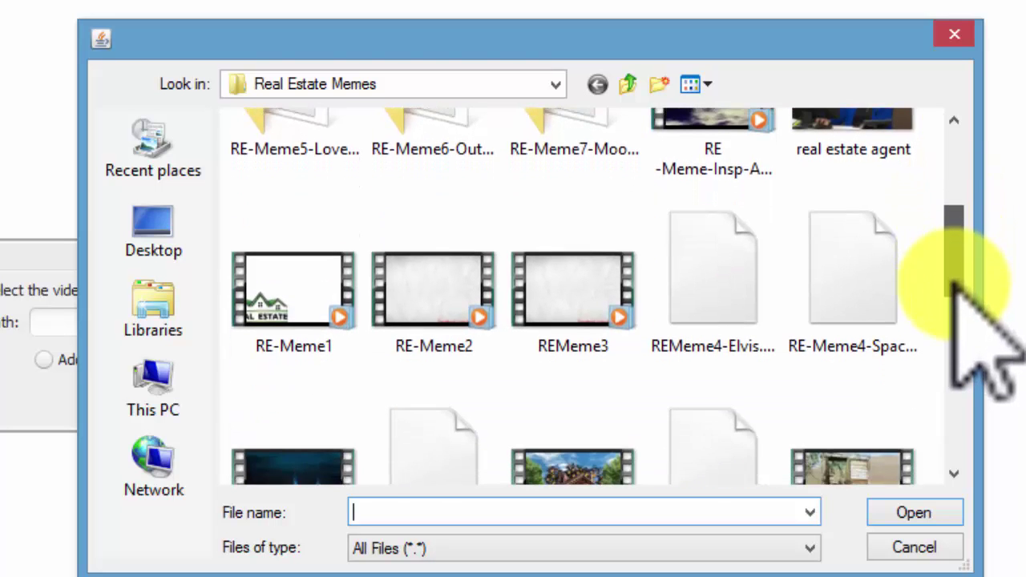
{"action": "left_click_drag", "start_coordinate": [952, 282], "coordinate": [953, 368]}
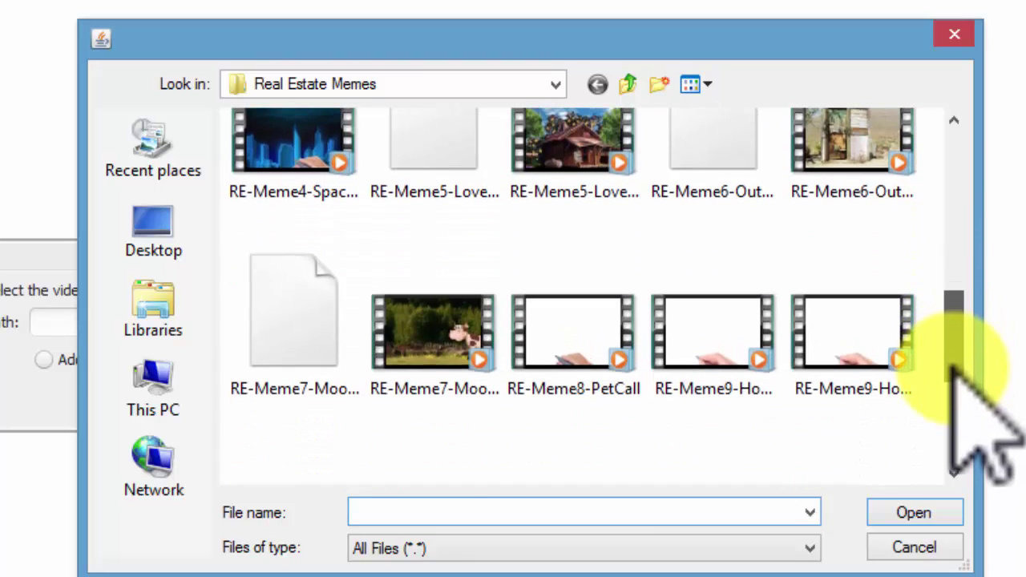
{"action": "left_click", "coordinate": [579, 365]}
{"action": "left_click", "coordinate": [890, 512]}
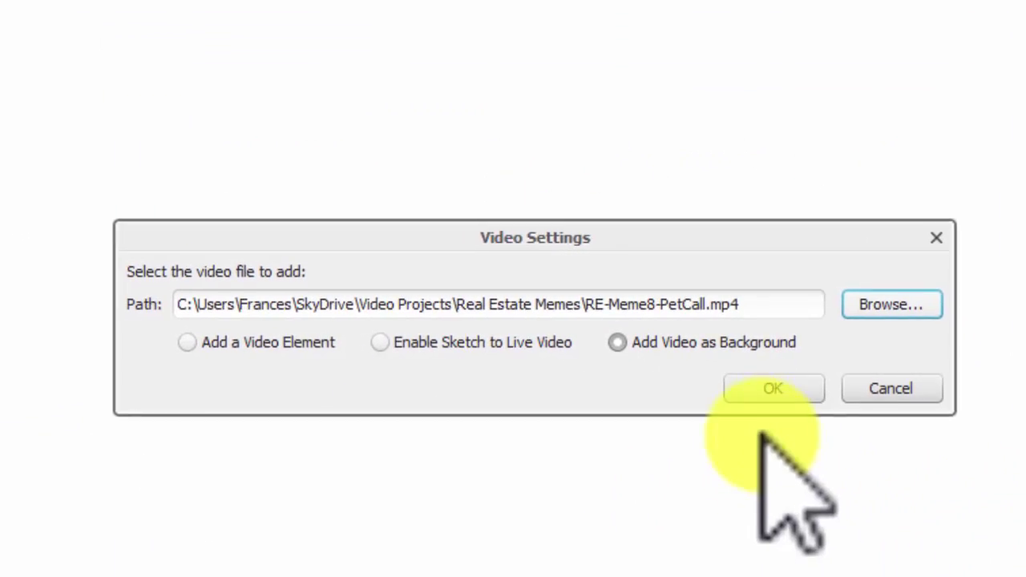
{"action": "left_click", "coordinate": [793, 392]}
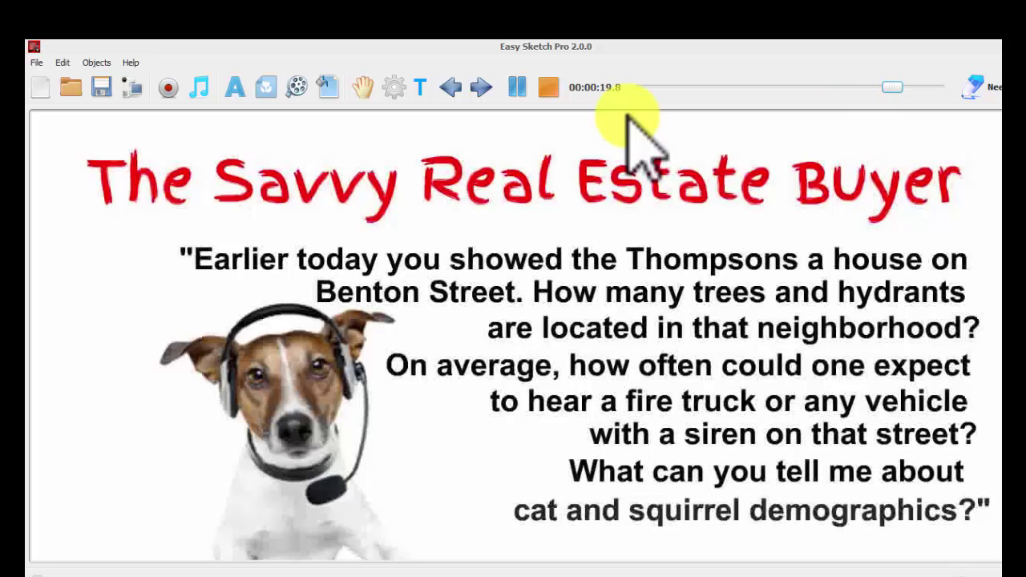
Stop the preview playback of the background meme video.
{"action": "left_click", "coordinate": [519, 86]}
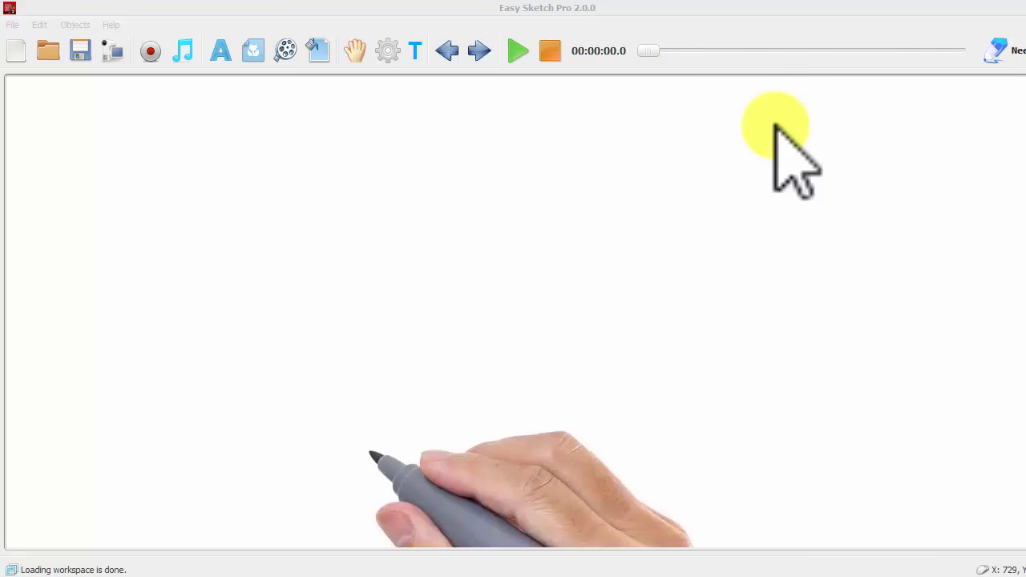
Rewind playback to the start and type the caption 'facebook.com/abcrealty' in a new text.
{"action": "left_click_drag", "start_coordinate": [651, 48], "coordinate": [691, 50]}
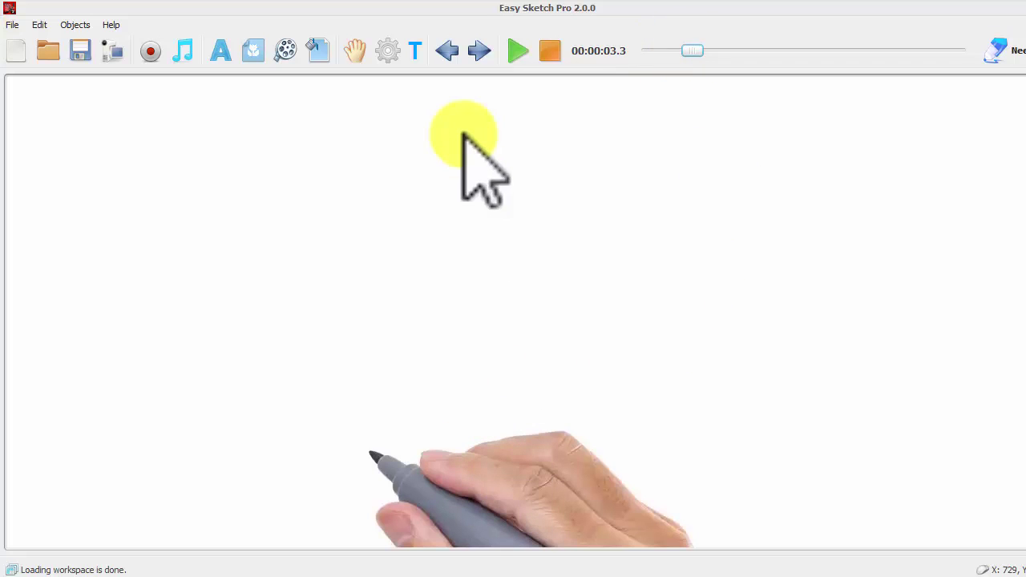
{"action": "left_click", "coordinate": [220, 51]}
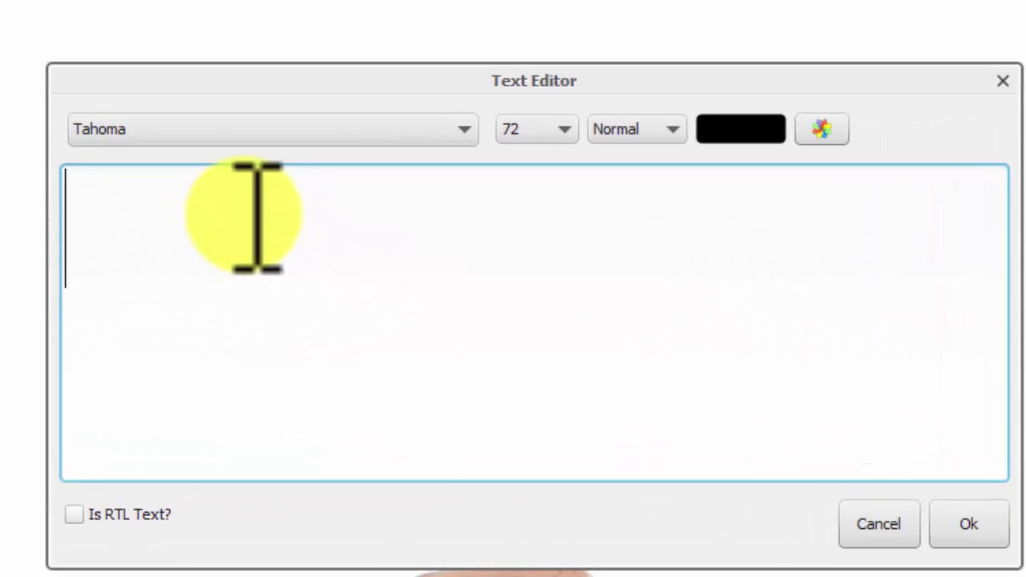
{"action": "type", "text": "f"}
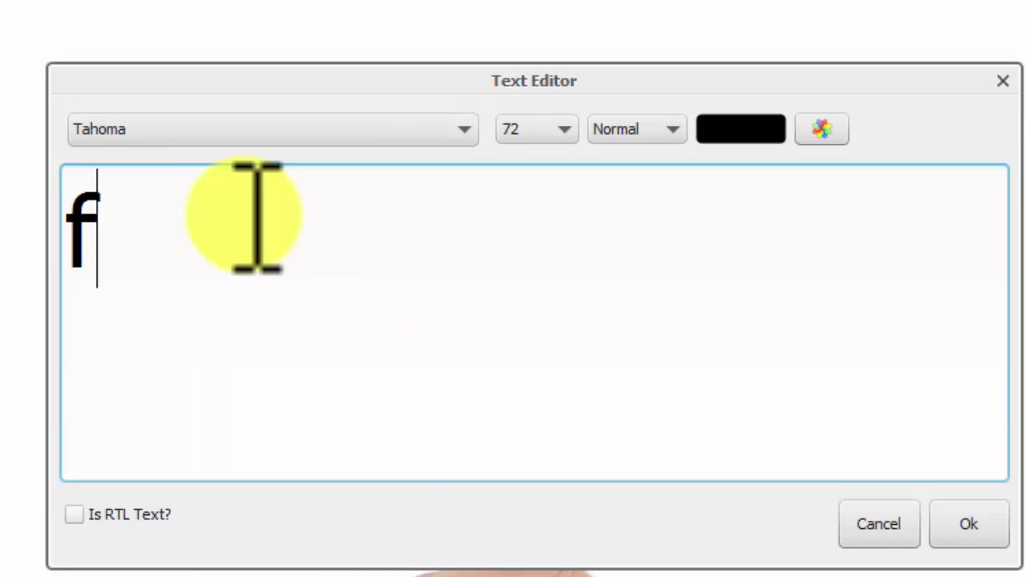
{"action": "type", "text": "acebook"}
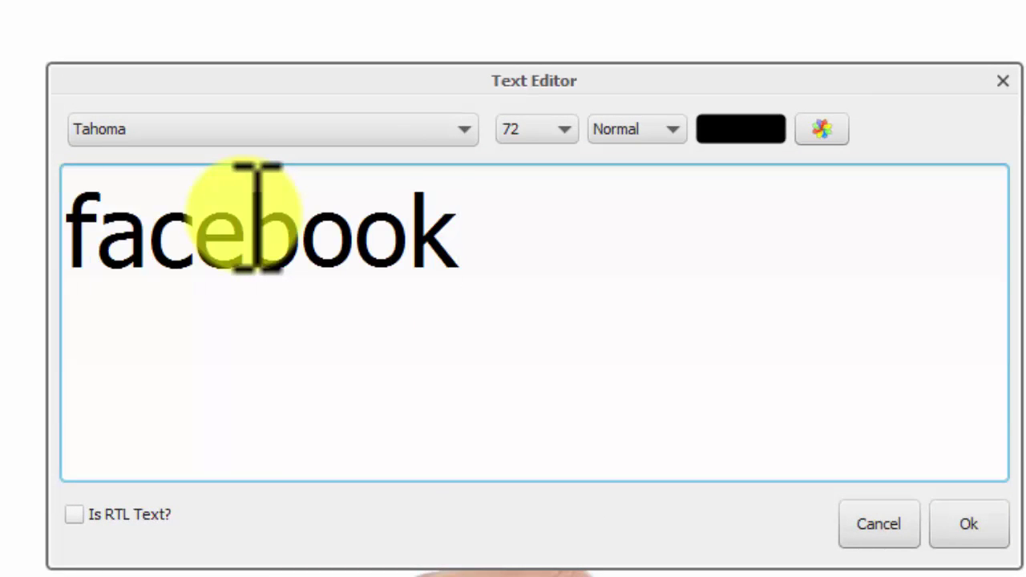
{"action": "type", "text": ".com/ab"}
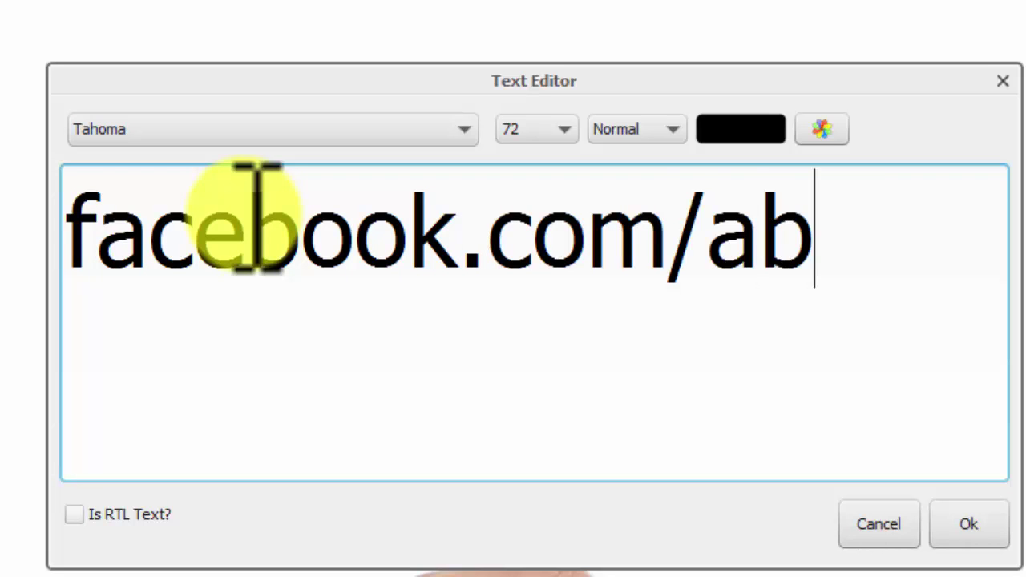
{"action": "type", "text": "crealty"}
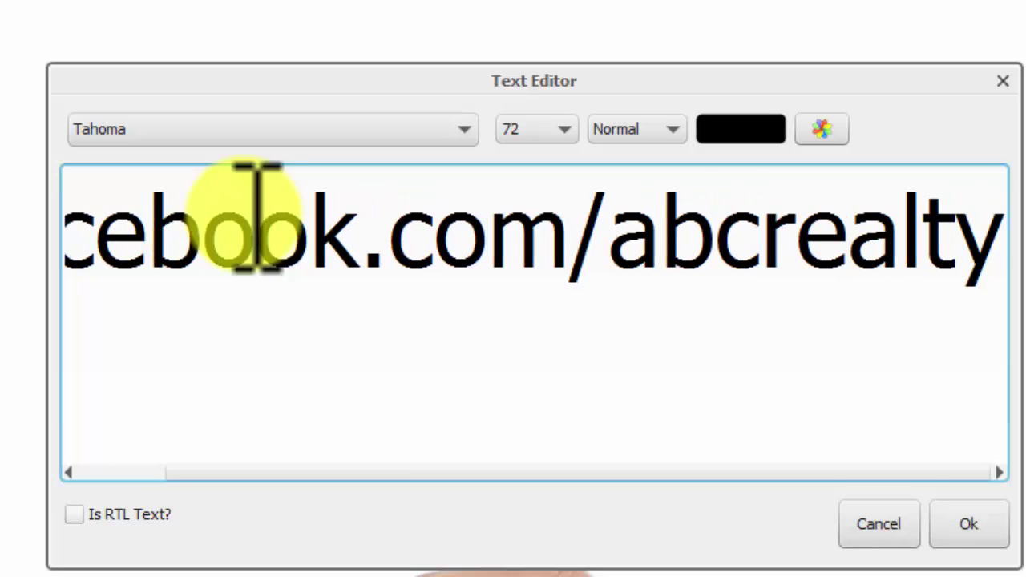
Give the caption Tahoma font at size 32 and place it on the canvas.
{"action": "left_click", "coordinate": [564, 131]}
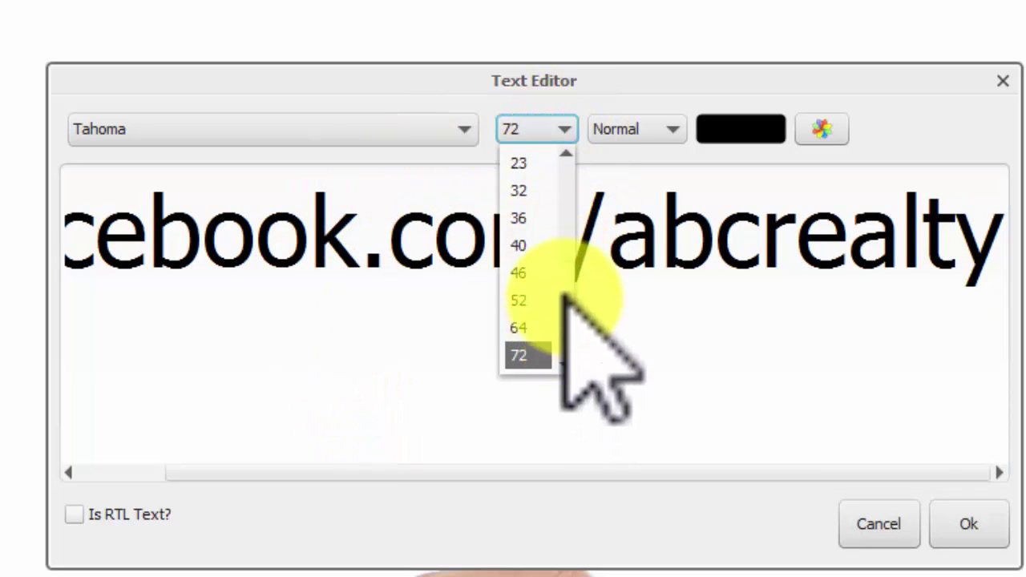
{"action": "scroll", "coordinate": [553, 210], "scroll_direction": "up", "scroll_amount": 3}
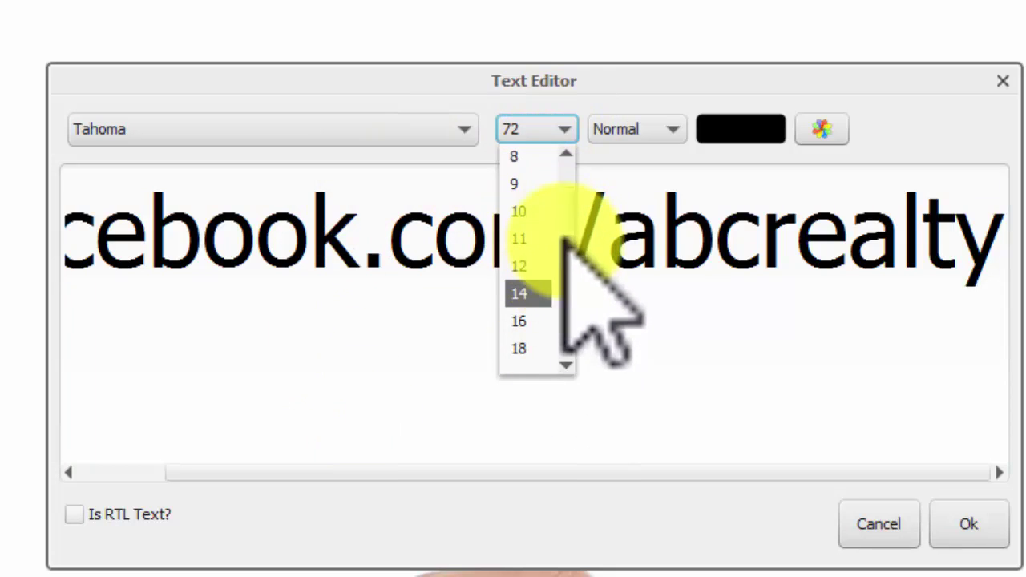
{"action": "scroll", "coordinate": [550, 303], "scroll_direction": "down", "scroll_amount": 2}
{"action": "left_click", "coordinate": [549, 311]}
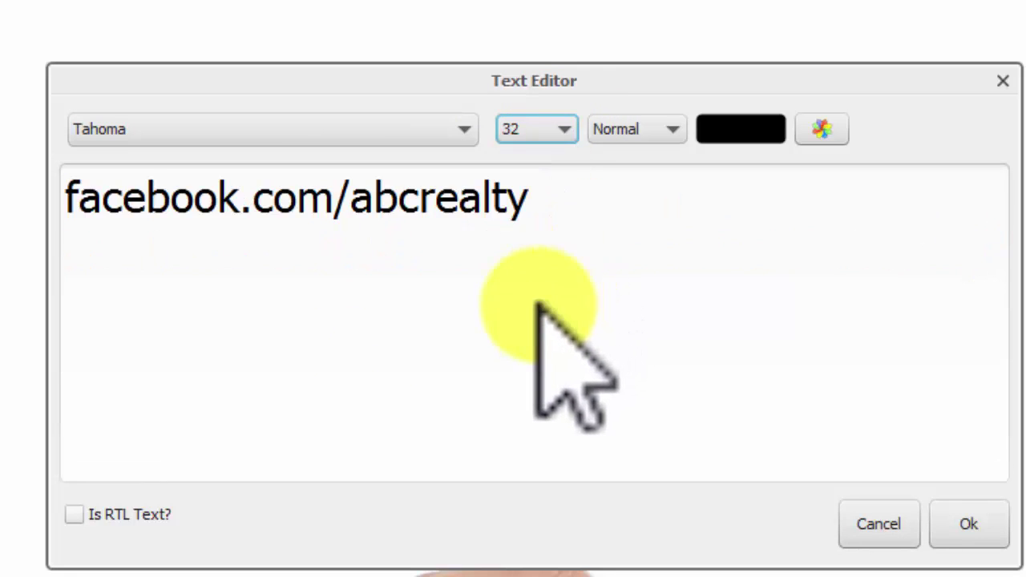
{"action": "left_click", "coordinate": [457, 127]}
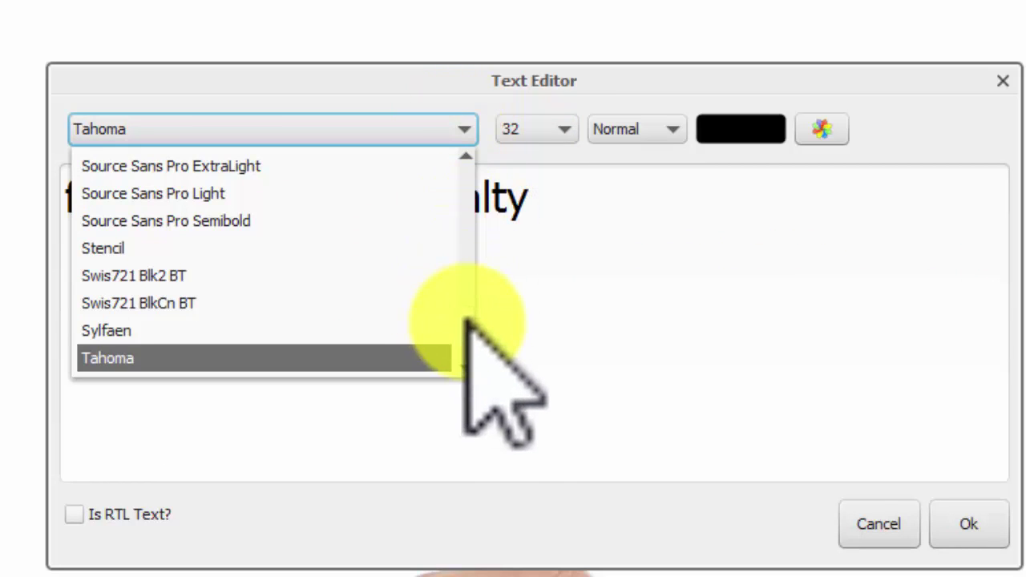
{"action": "scroll", "coordinate": [468, 293], "scroll_direction": "up", "scroll_amount": 15}
{"action": "scroll", "coordinate": [465, 233], "scroll_direction": "up", "scroll_amount": 15}
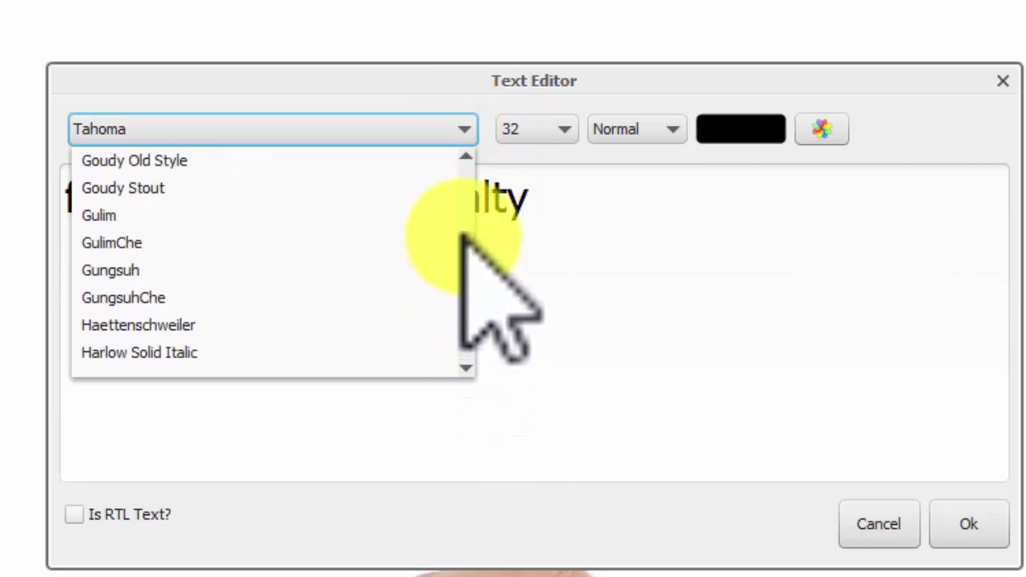
{"action": "left_click", "coordinate": [538, 259]}
{"action": "left_click", "coordinate": [966, 524]}
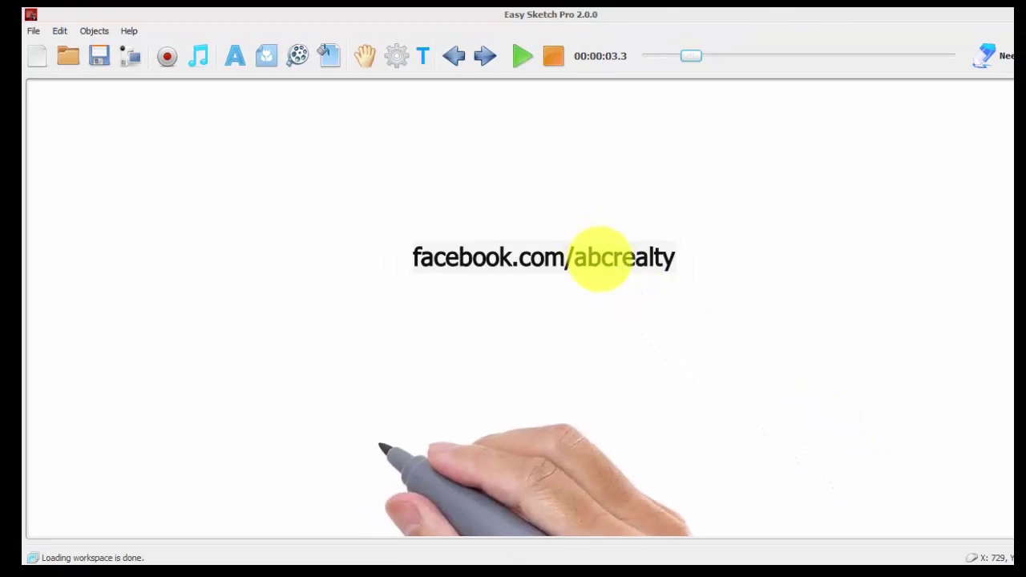
Drag the caption to the bottom-right corner and reduce its font size to 24.
{"action": "left_click_drag", "start_coordinate": [601, 258], "coordinate": [919, 512]}
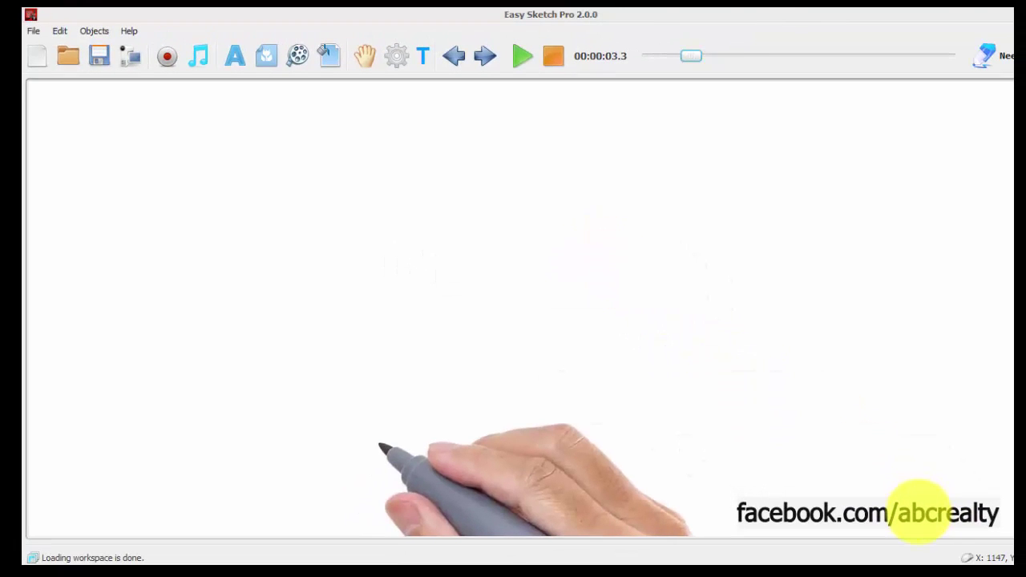
{"action": "right_click", "coordinate": [895, 513]}
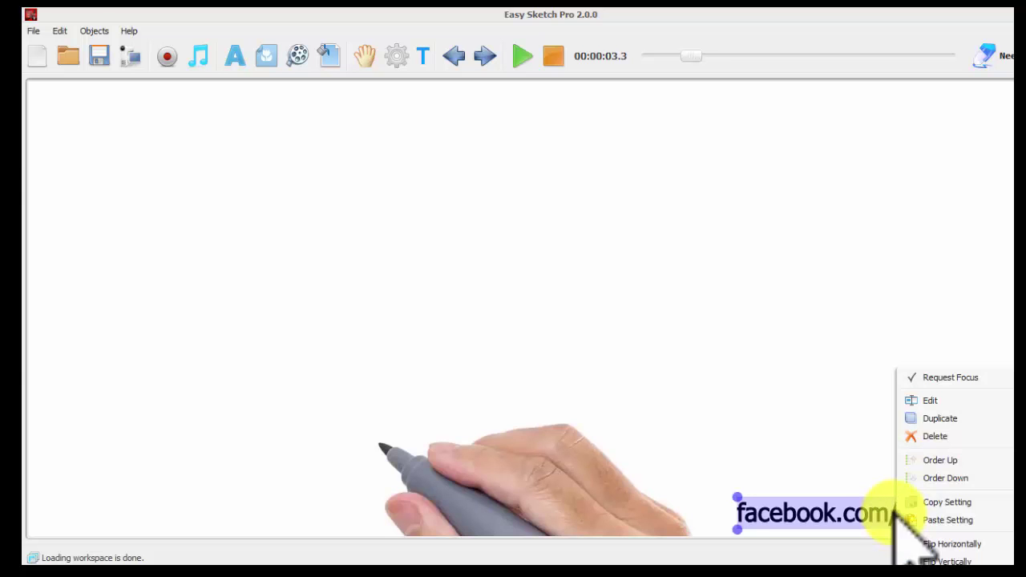
{"action": "left_click", "coordinate": [986, 400]}
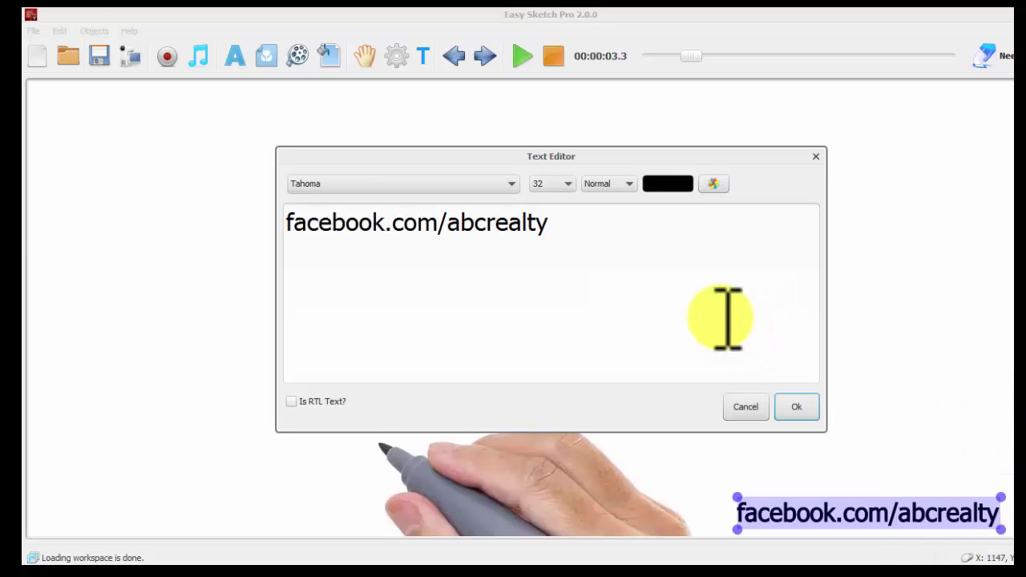
{"action": "left_click", "coordinate": [553, 186]}
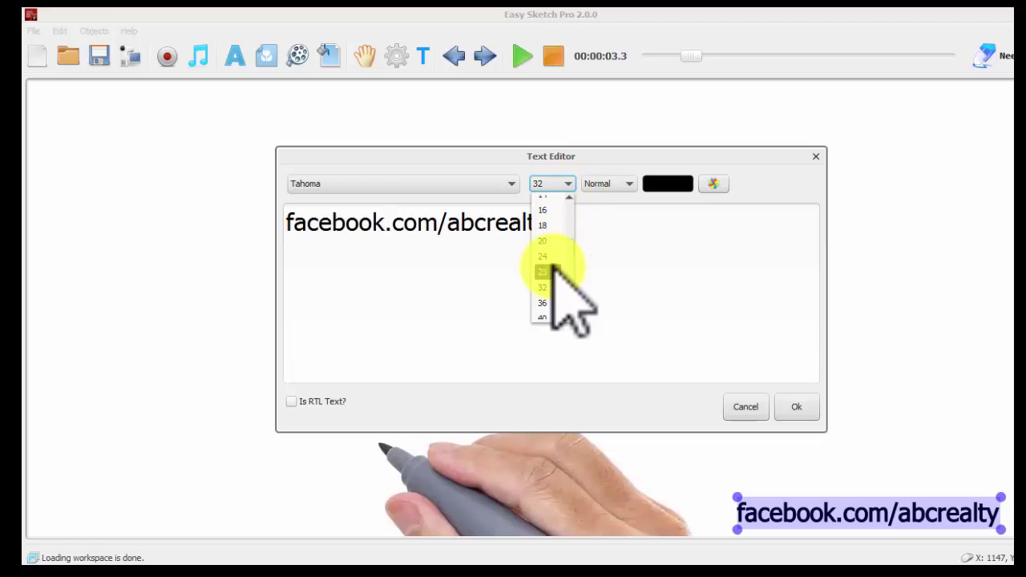
{"action": "left_click", "coordinate": [553, 256]}
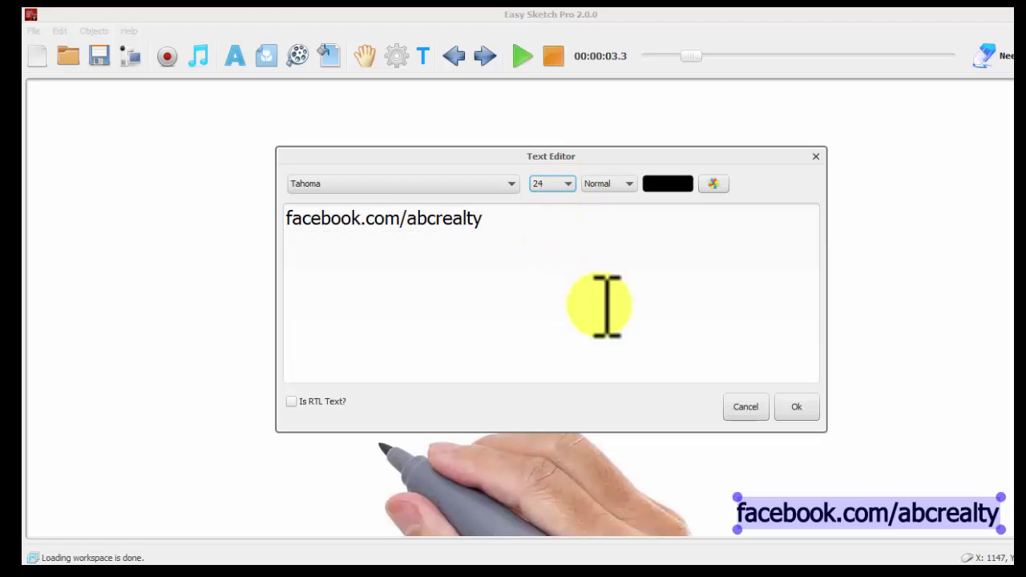
{"action": "left_click", "coordinate": [798, 411]}
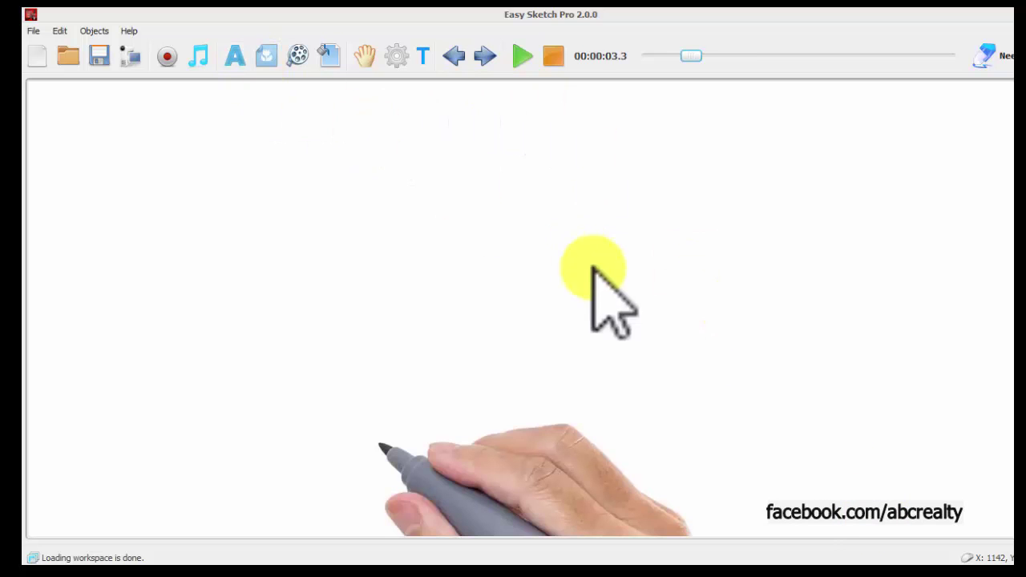
Reposition the caption on the canvas, moving it up toward the centre.
{"action": "right_click", "coordinate": [881, 511]}
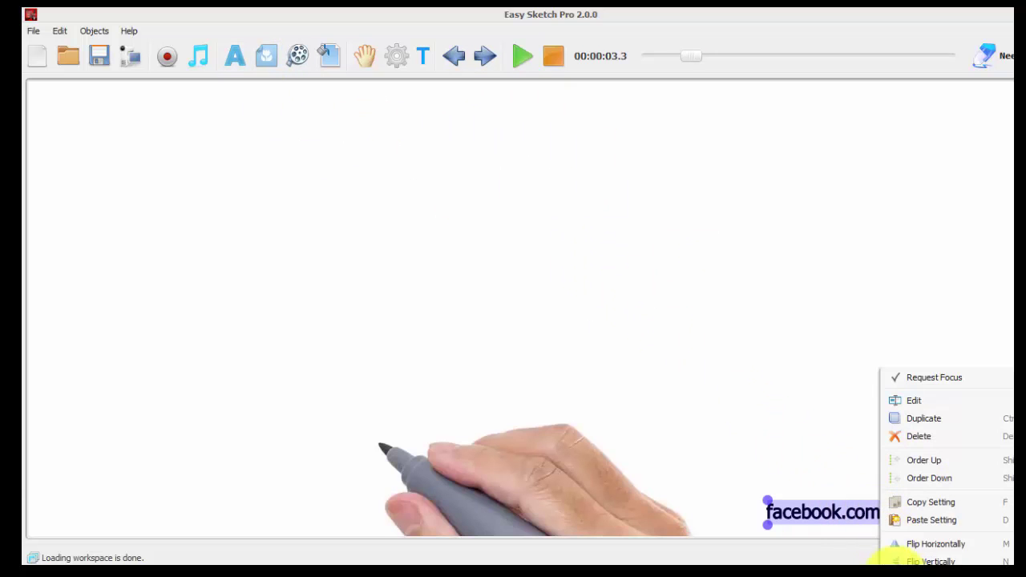
{"action": "left_click", "coordinate": [858, 513]}
{"action": "left_click_drag", "start_coordinate": [852, 508], "coordinate": [818, 348]}
{"action": "right_click", "coordinate": [819, 351]}
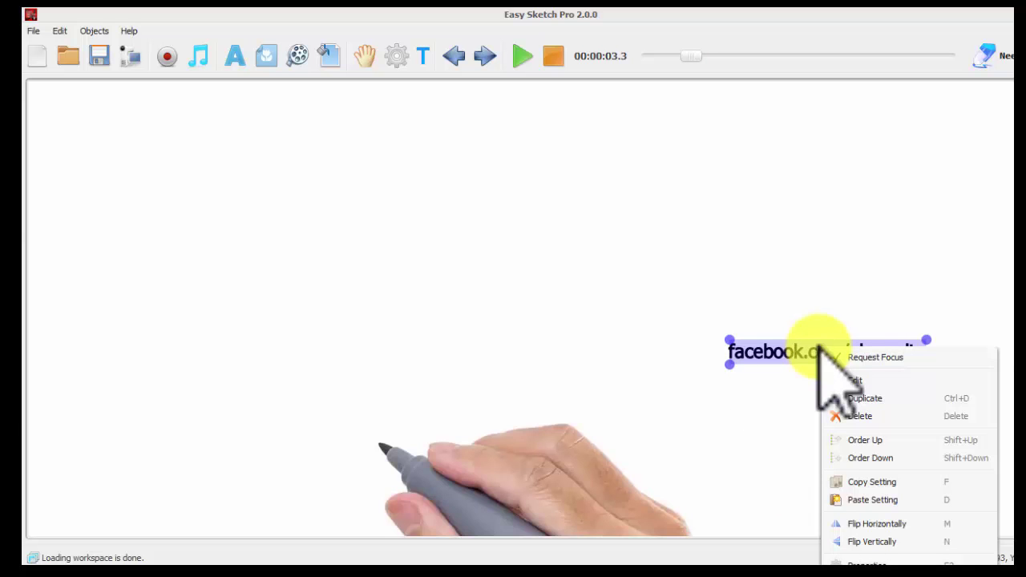
{"action": "left_click", "coordinate": [749, 423]}
{"action": "left_click_drag", "start_coordinate": [842, 352], "coordinate": [685, 247]}
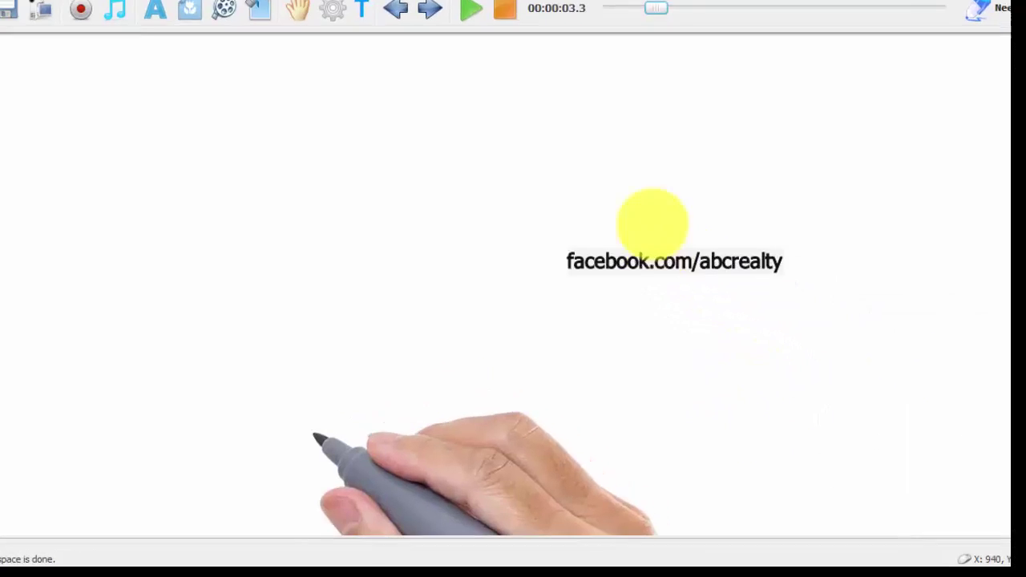
Set the caption's entrance effect to Fade In and apply it.
{"action": "right_click", "coordinate": [691, 266]}
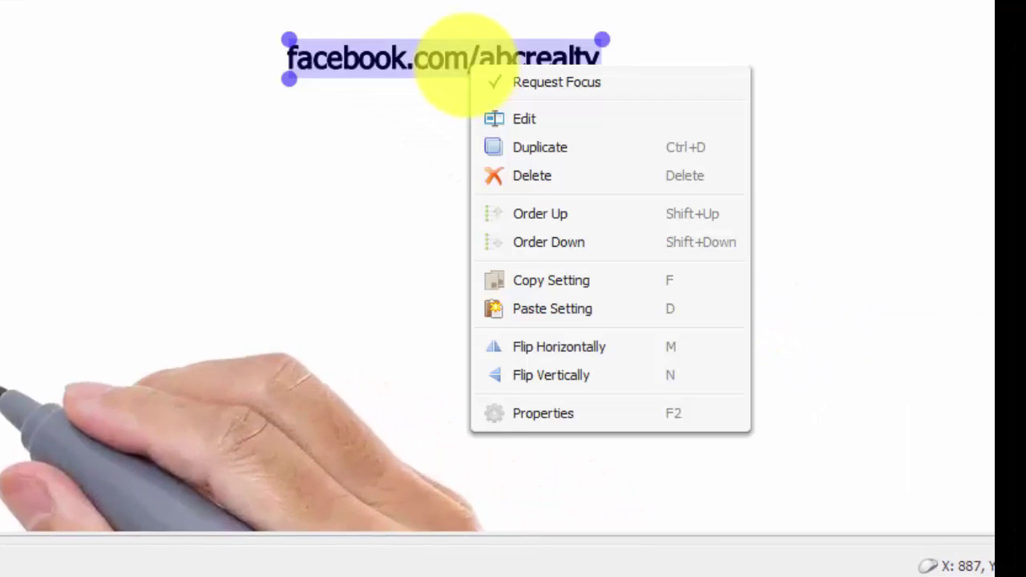
{"action": "left_click", "coordinate": [525, 411]}
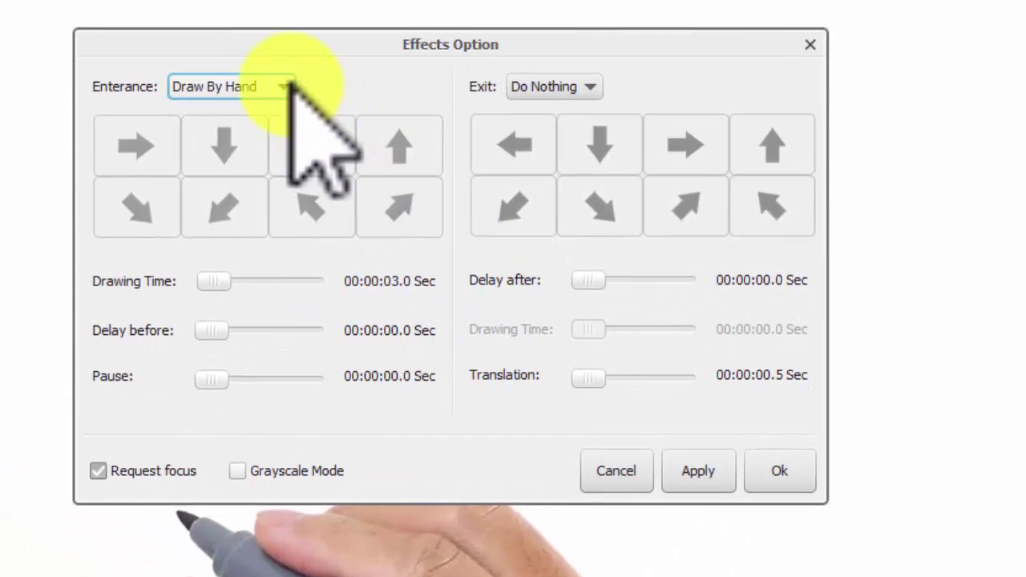
{"action": "left_click", "coordinate": [285, 86]}
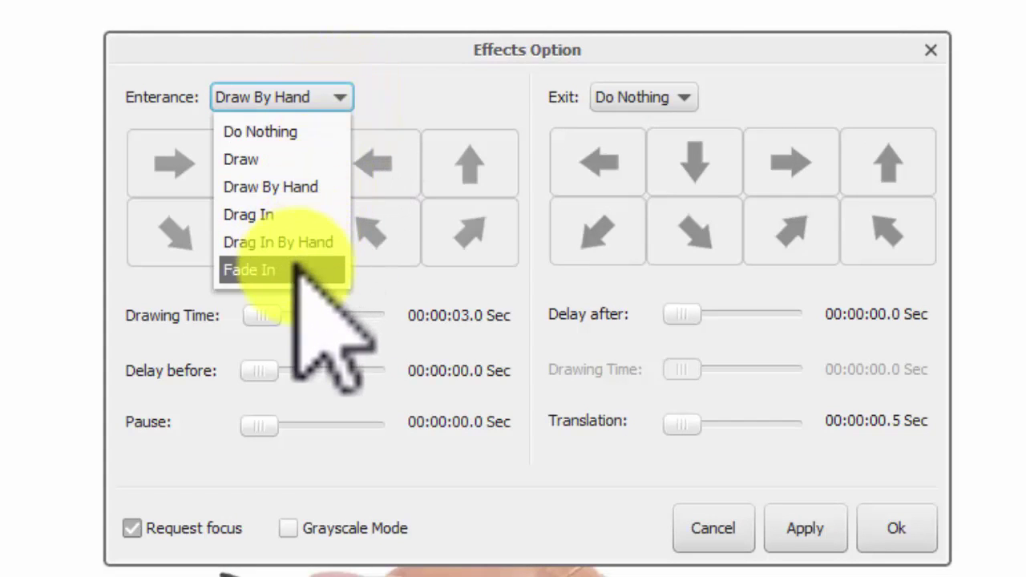
{"action": "left_click", "coordinate": [264, 270]}
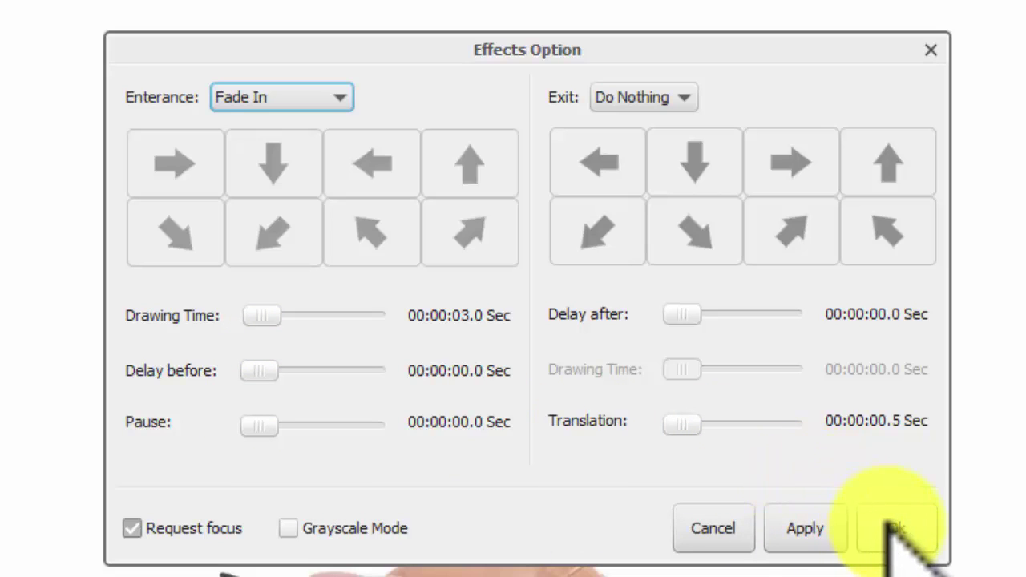
{"action": "left_click", "coordinate": [814, 530]}
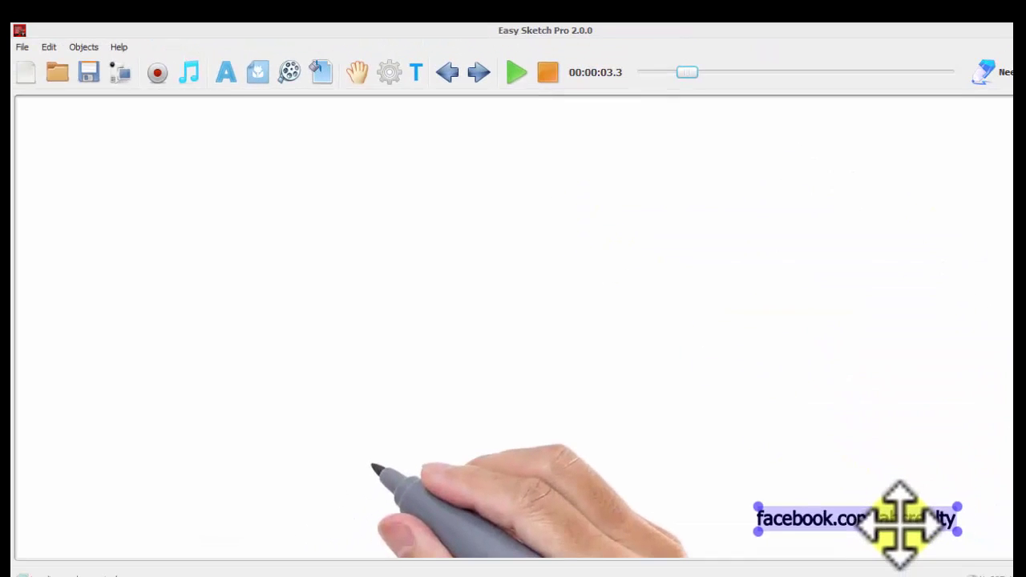
Nudge the caption into place, play the opening seconds, then rewind the timeline.
{"action": "left_click_drag", "start_coordinate": [912, 531], "coordinate": [913, 532]}
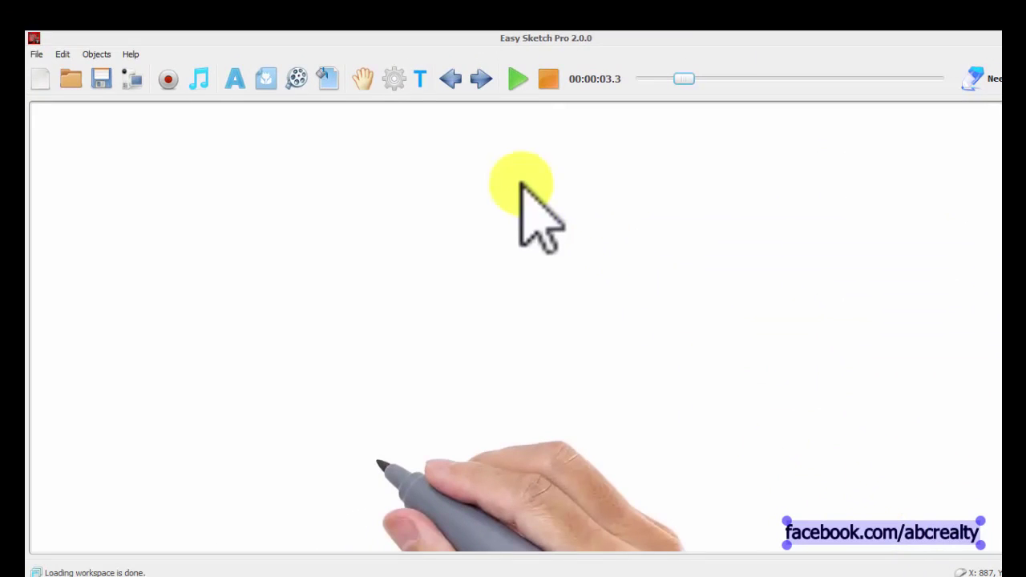
{"action": "left_click", "coordinate": [518, 79]}
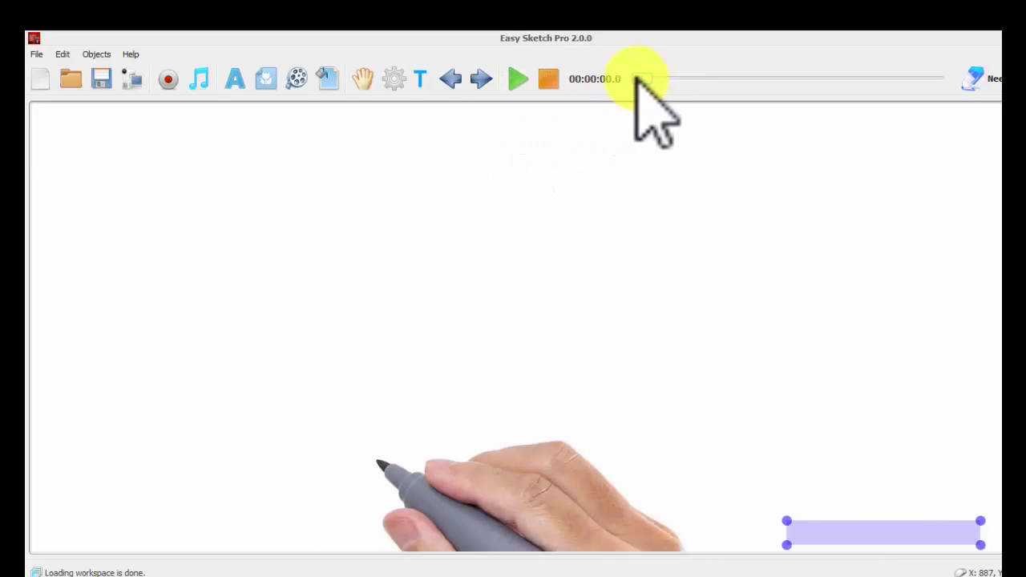
{"action": "mouse_move", "coordinate": [639, 77]}
{"action": "left_mouse_down"}
{"action": "mouse_move", "coordinate": [675, 81]}
{"action": "mouse_move", "coordinate": [626, 77]}
{"action": "left_mouse_up"}
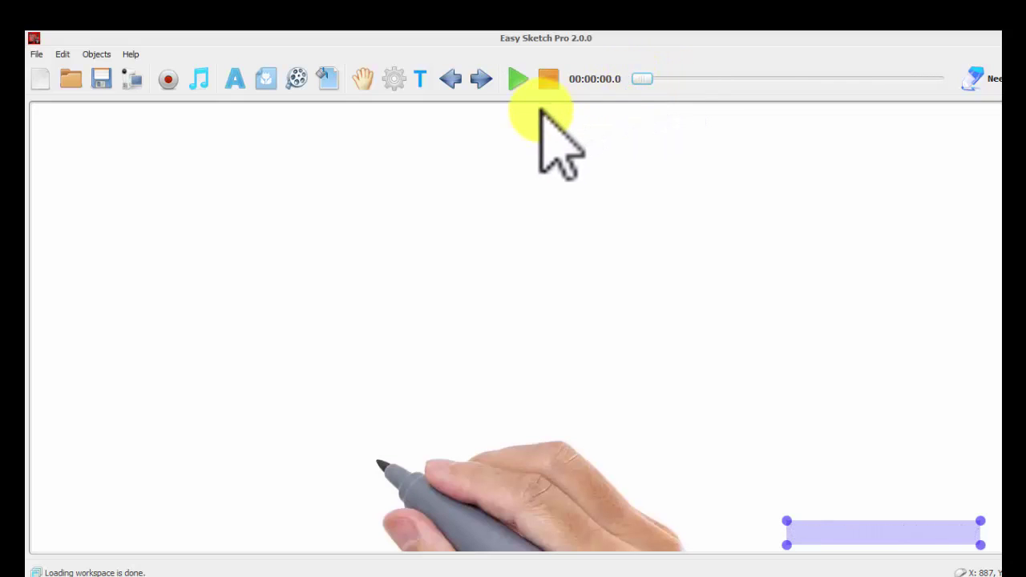
Replay the whole animation to 00:00:23.4, then start and cancel a video export.
{"action": "left_click", "coordinate": [617, 254]}
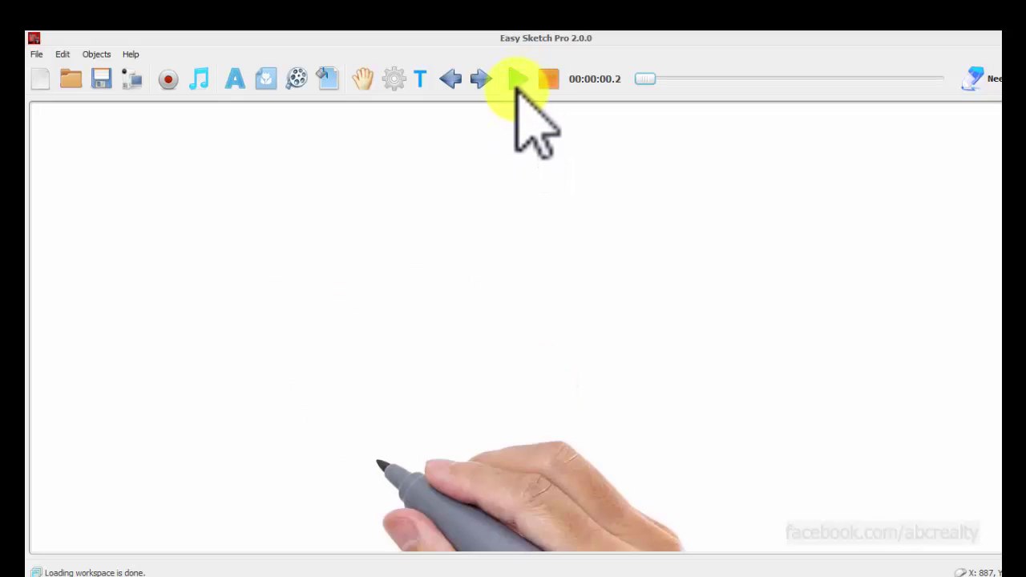
{"action": "left_click", "coordinate": [517, 80]}
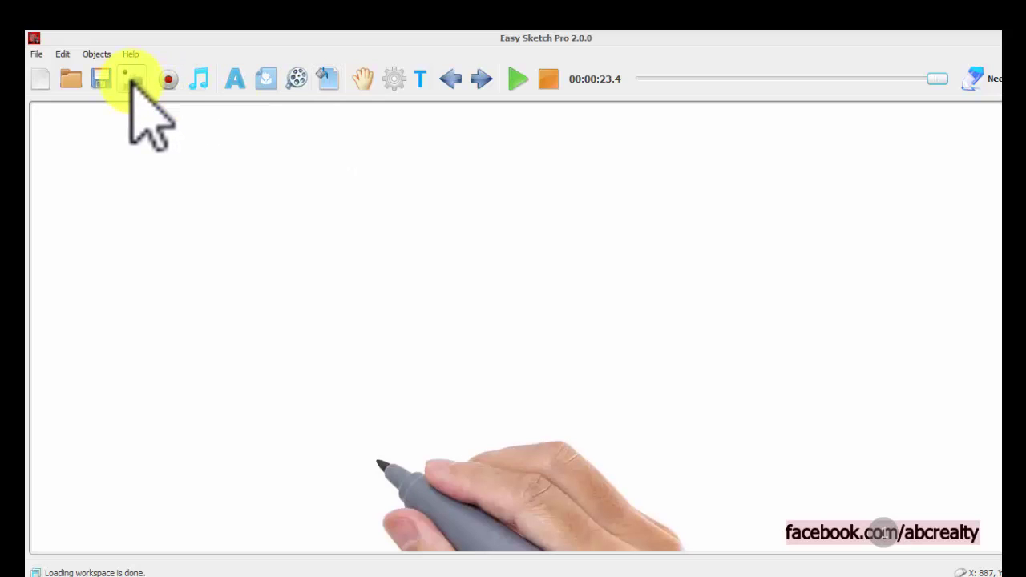
{"action": "left_click", "coordinate": [131, 79]}
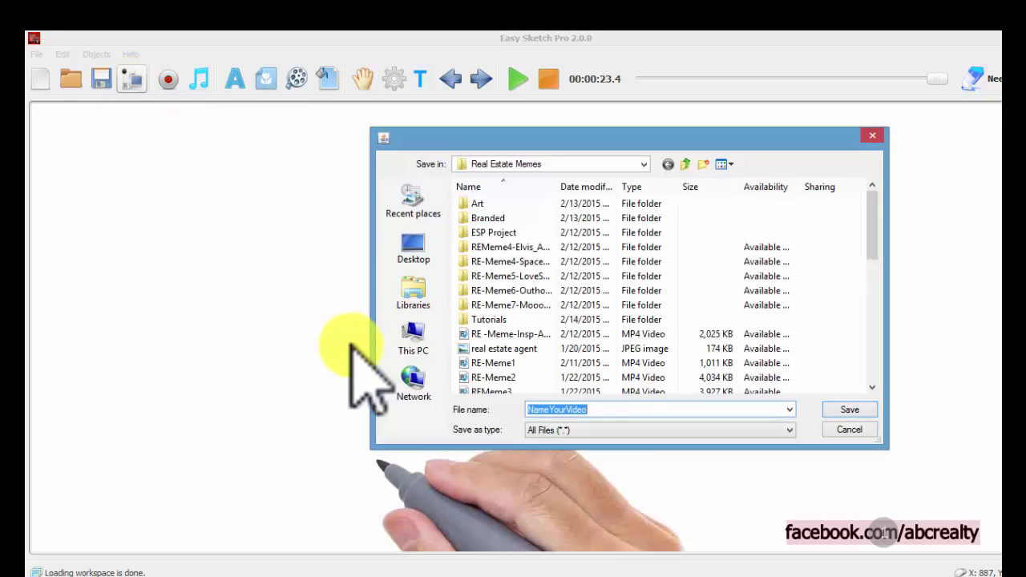
{"action": "left_click", "coordinate": [852, 431]}
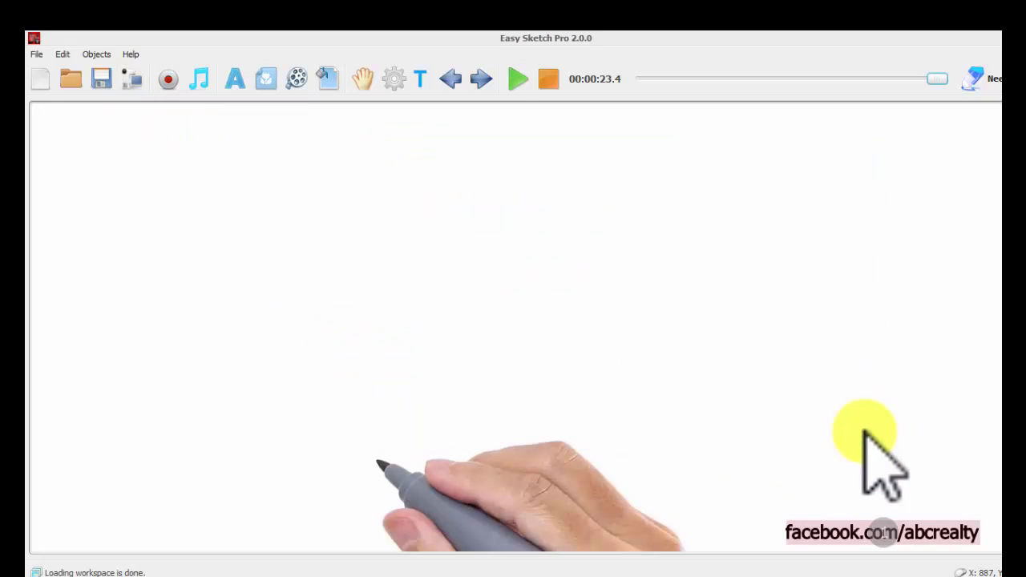